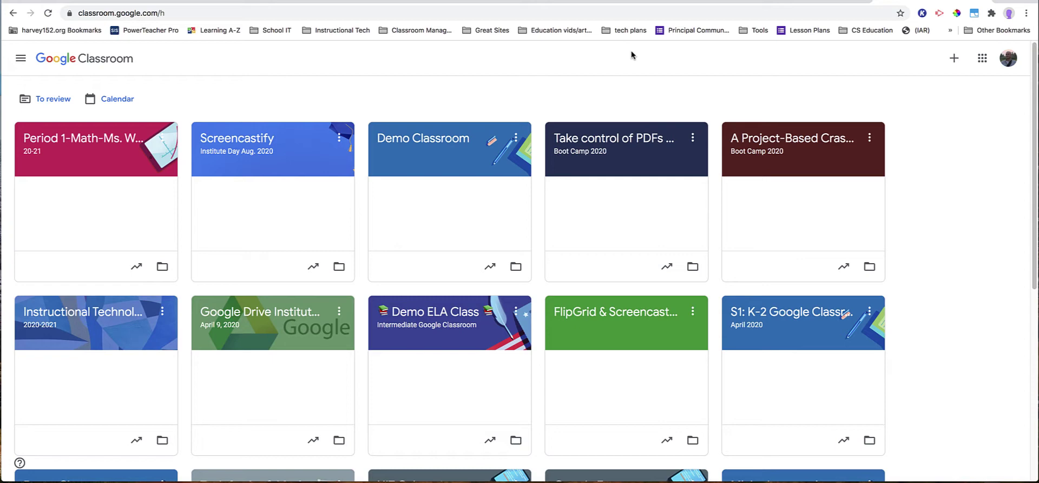
- Start creating a new class and name it New Q2 Classroom
left_click(955, 61)
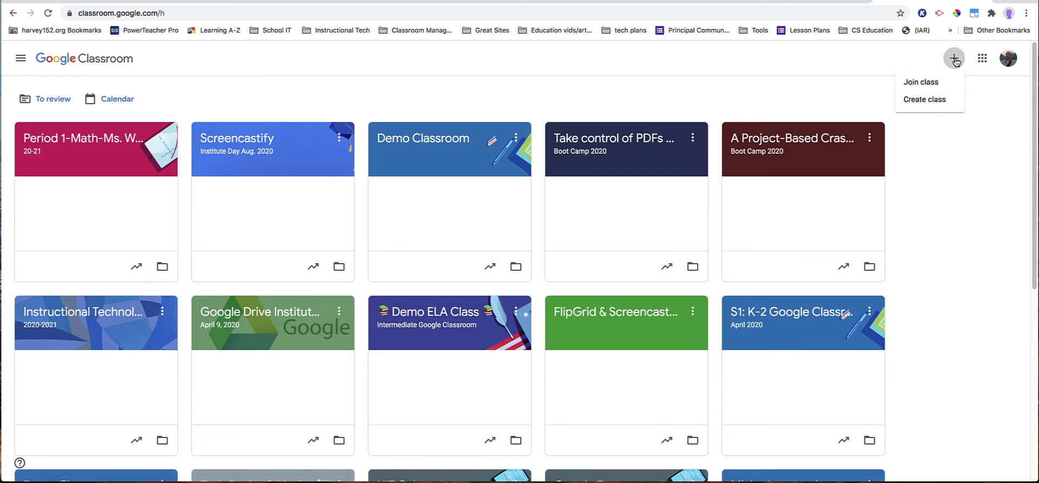
left_click(928, 101)
type("N")
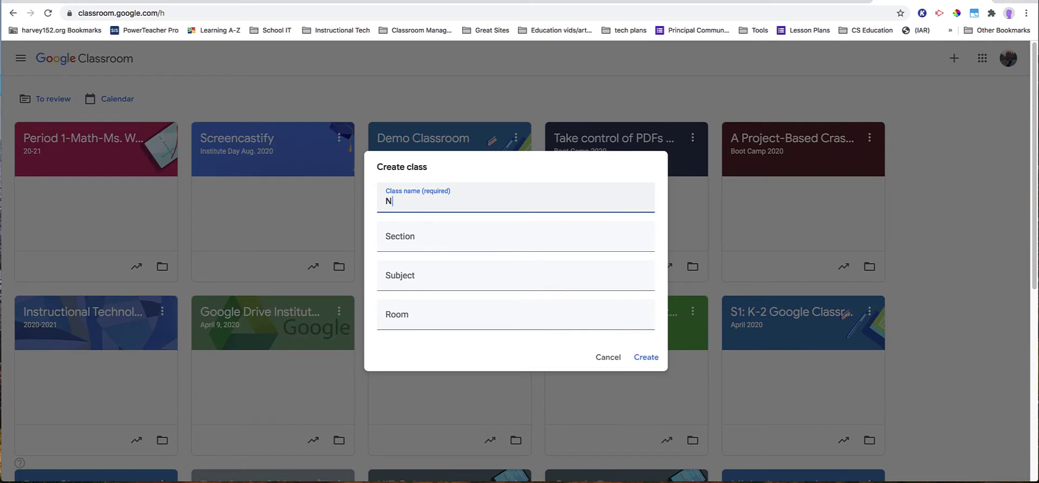
type("ew Q2 Classeroom")
key("BackSpace")
key("BackSpace")
key("BackSpace")
key("BackSpace")
key("BackSpace")
type("room")
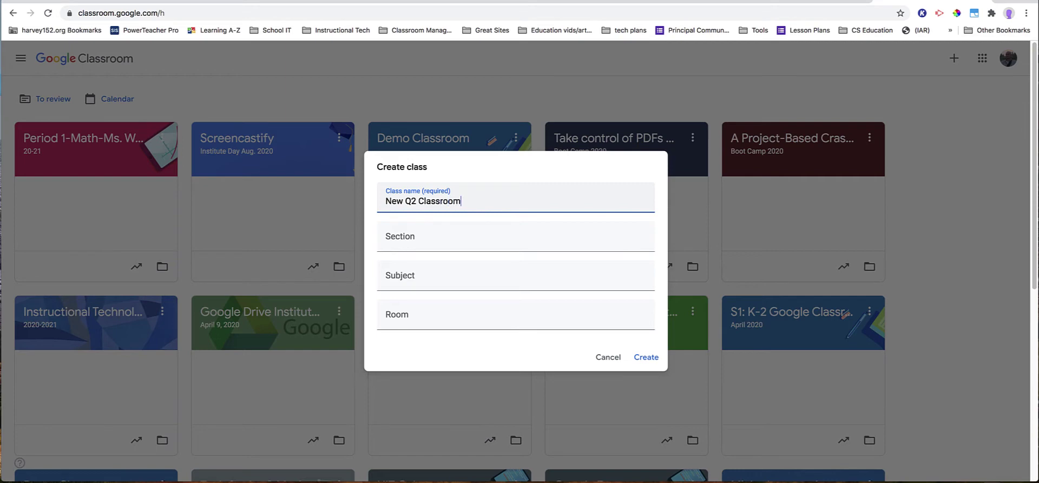
- Set the section to Quarter 2 2020-2021, leave the subject empty and create the class
left_click(420, 239)
type("Quart")
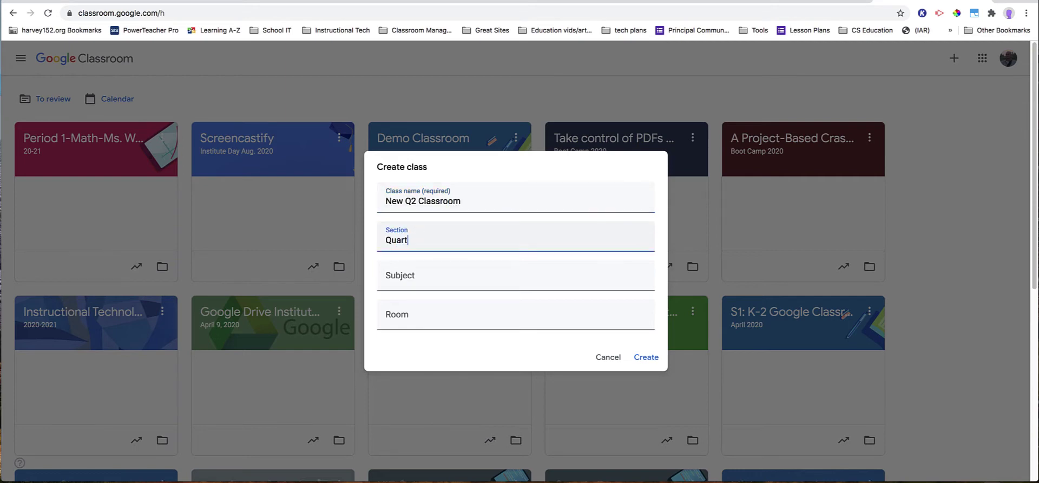
type("er 2 2020-2021")
left_click(421, 285)
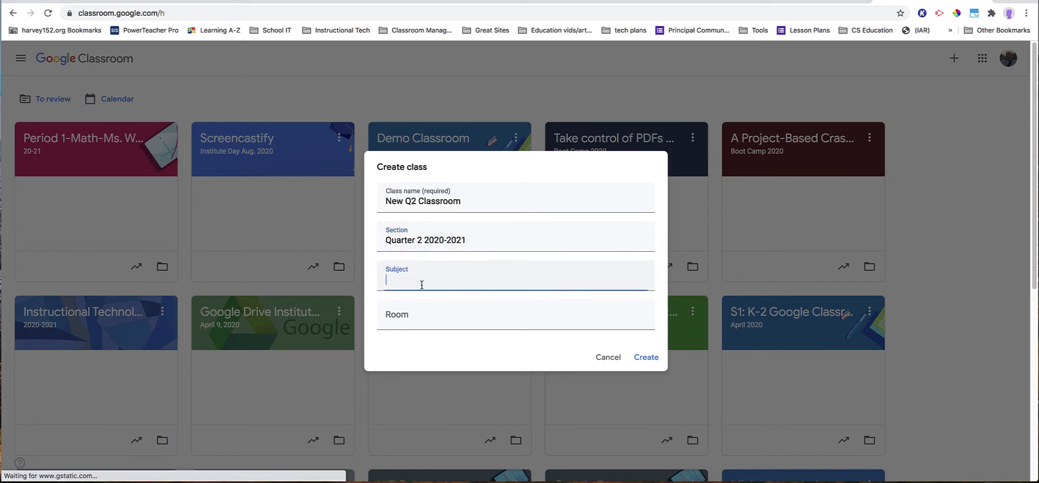
left_click(643, 356)
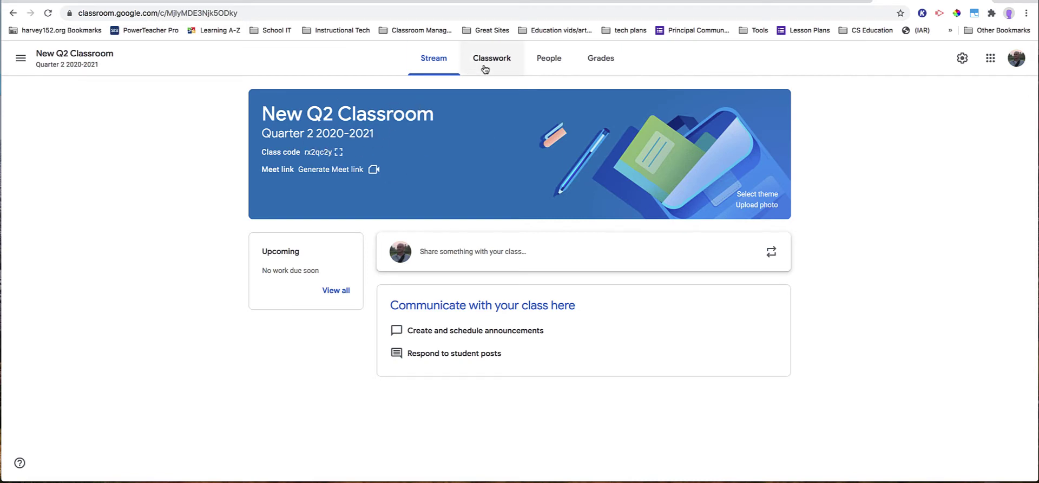
- View the people in New Q2 Classroom and go back to the overview of all classes
left_click(548, 58)
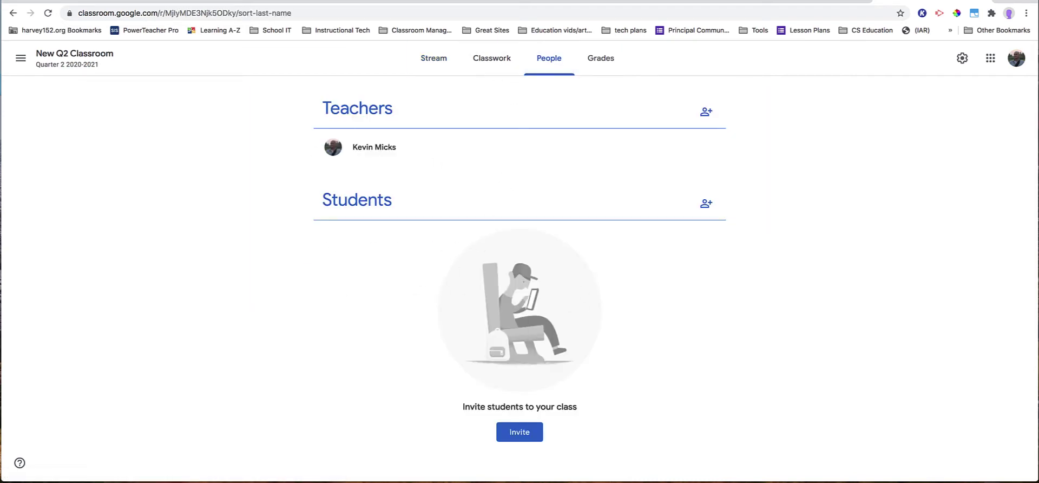
left_click(21, 60)
left_click(50, 65)
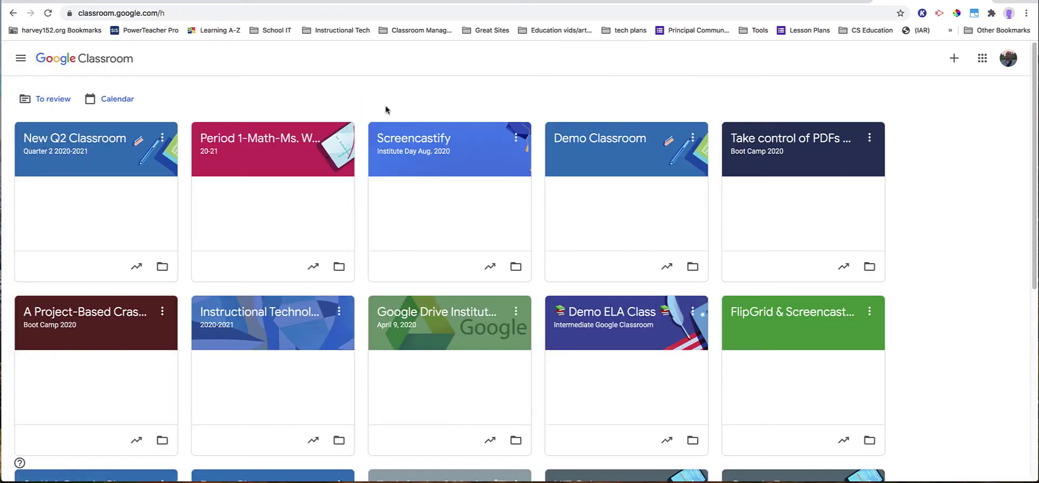
- Open the Screencastify class and look through its full student roster
left_click(425, 145)
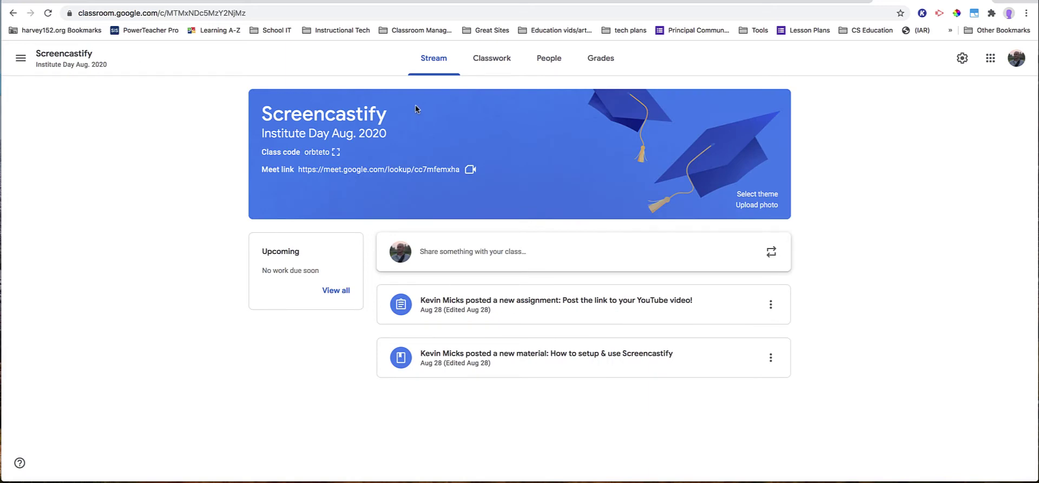
left_click(553, 68)
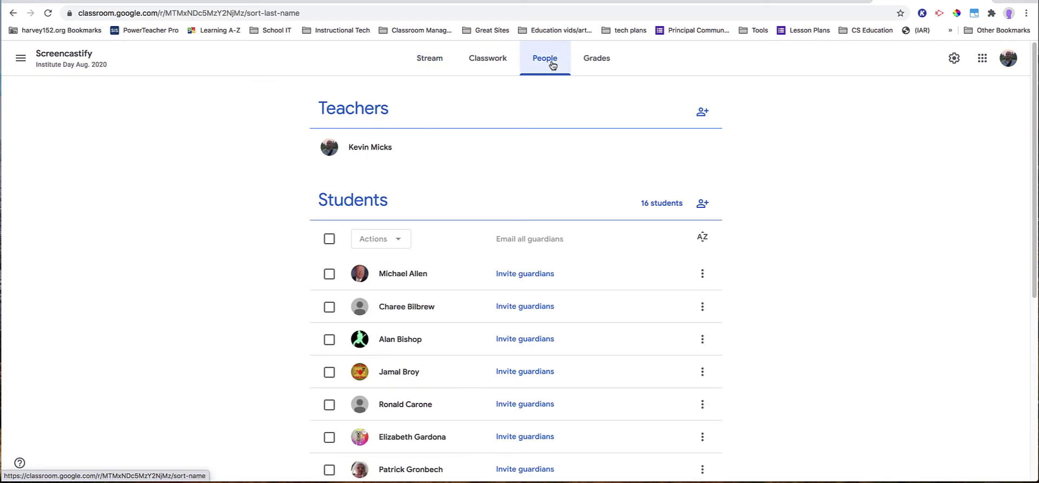
scroll(318, 260, "down", 5)
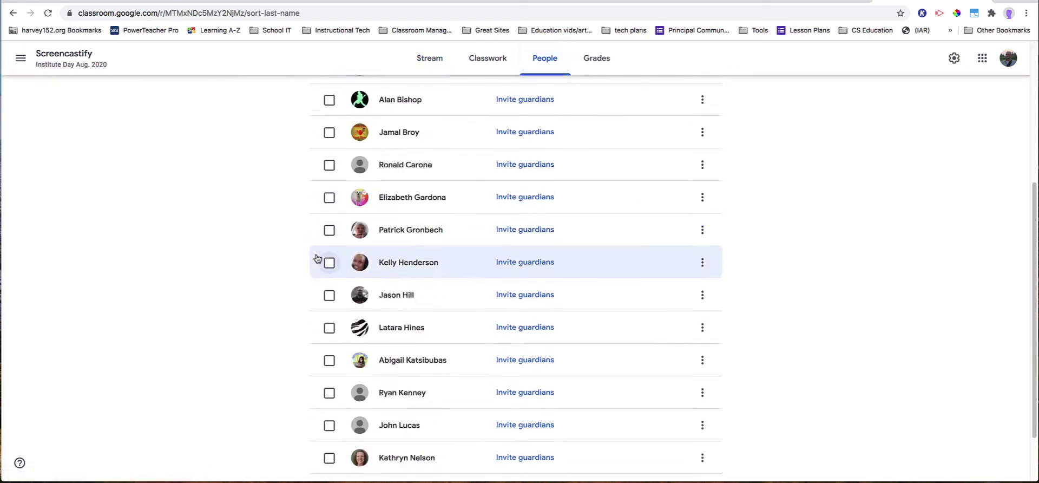
scroll(320, 255, "up", 5)
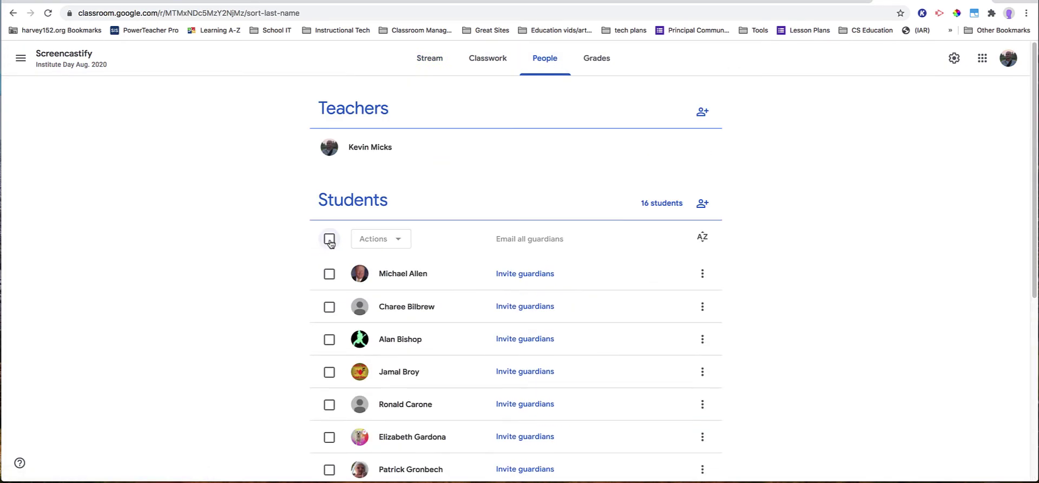
- Start an email to all students of the Screencastify class and copy their addresses from the Bcc field
left_click(329, 240)
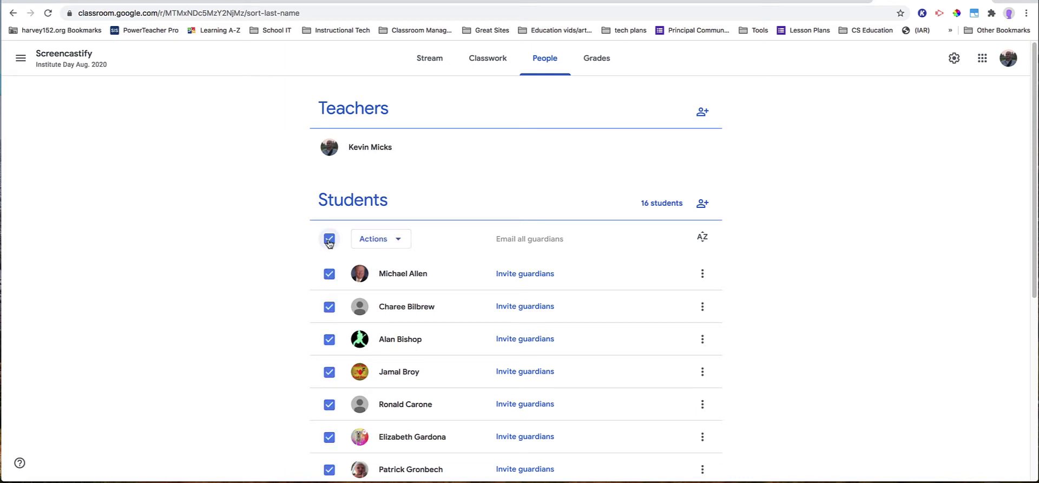
left_click(400, 242)
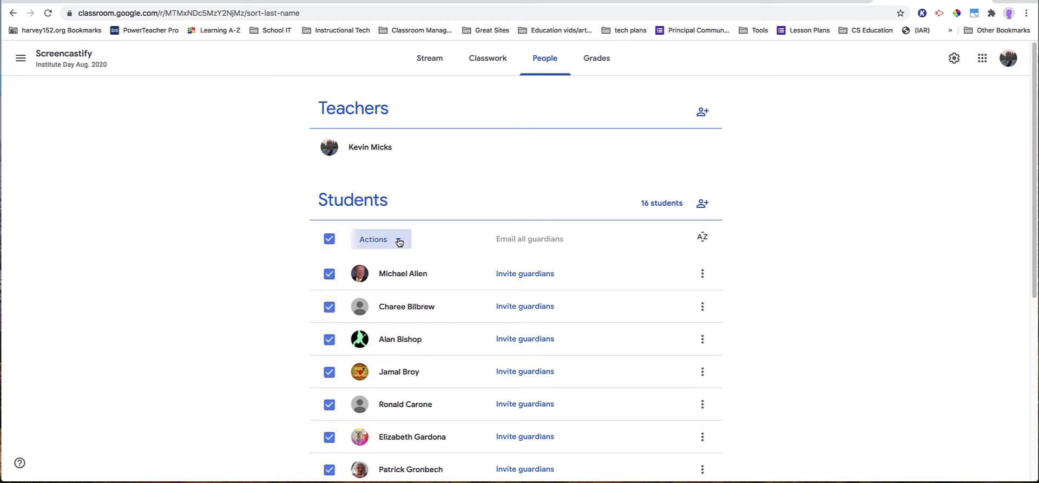
left_click(379, 269)
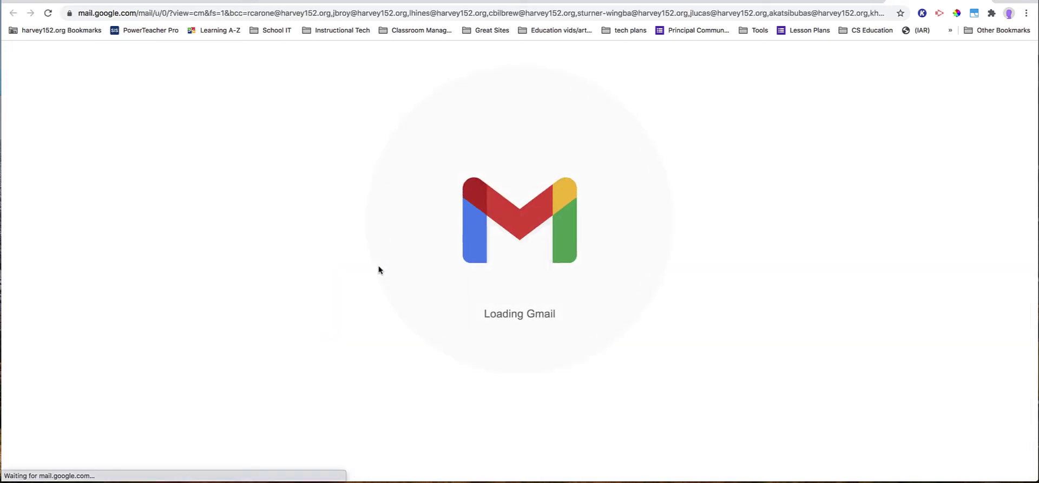
left_click(584, 113)
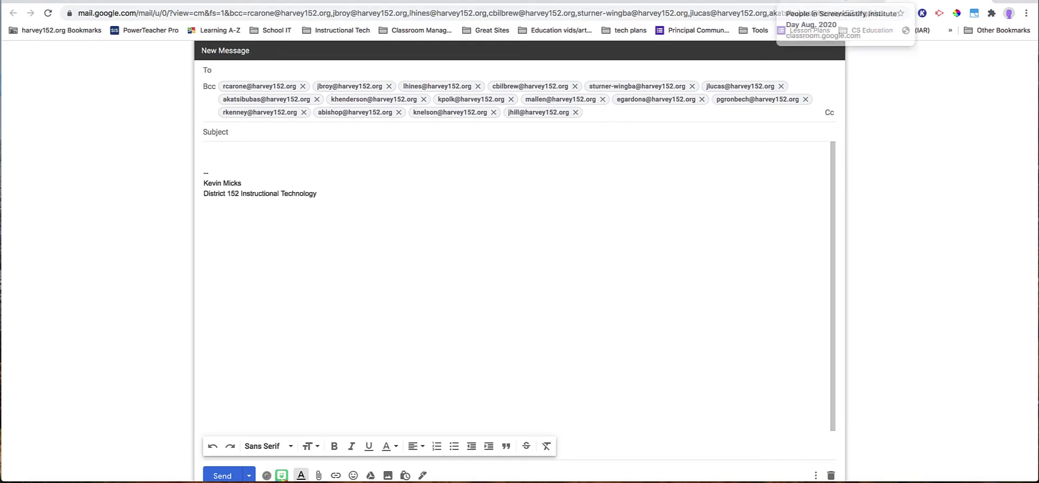
- Switch back to Google Classroom and open the people list of New Q2 Classroom
left_click(845, 2)
left_click(14, 62)
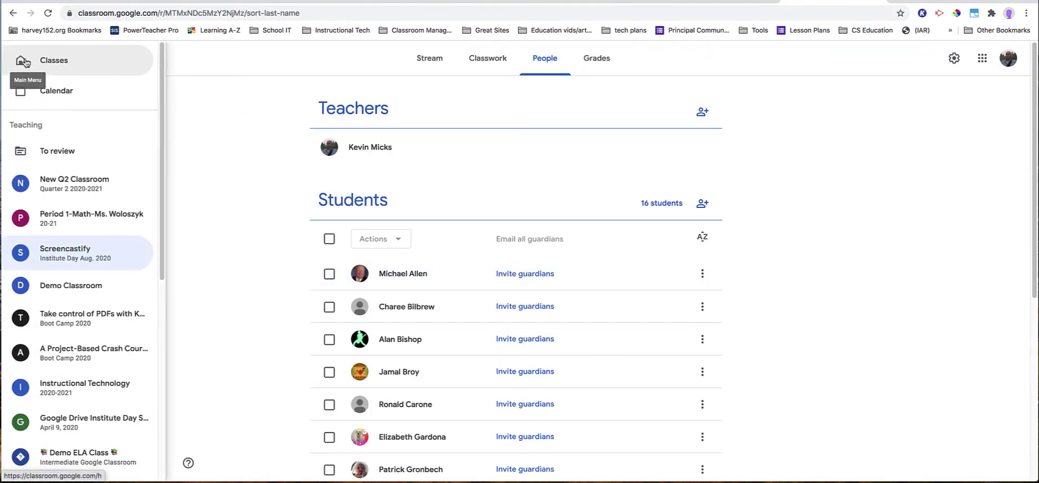
left_click(68, 184)
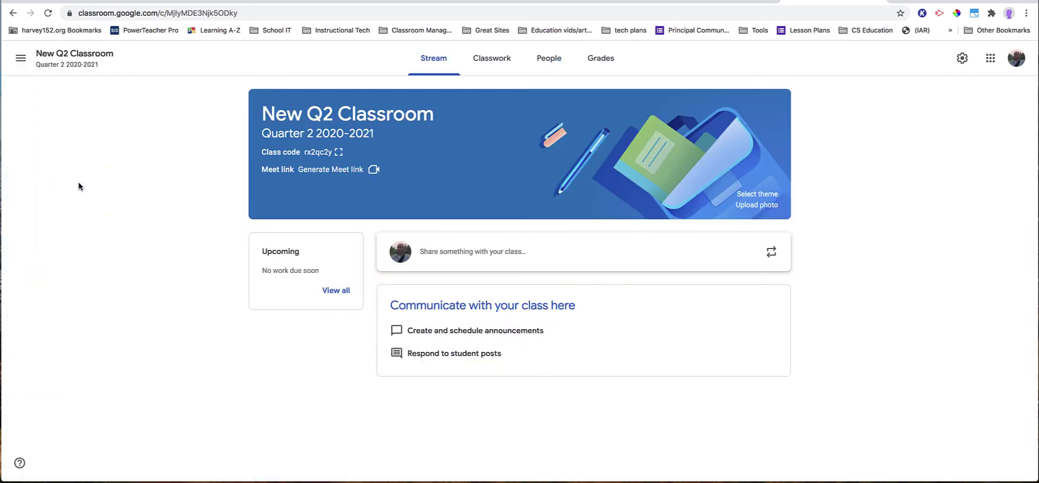
left_click(557, 64)
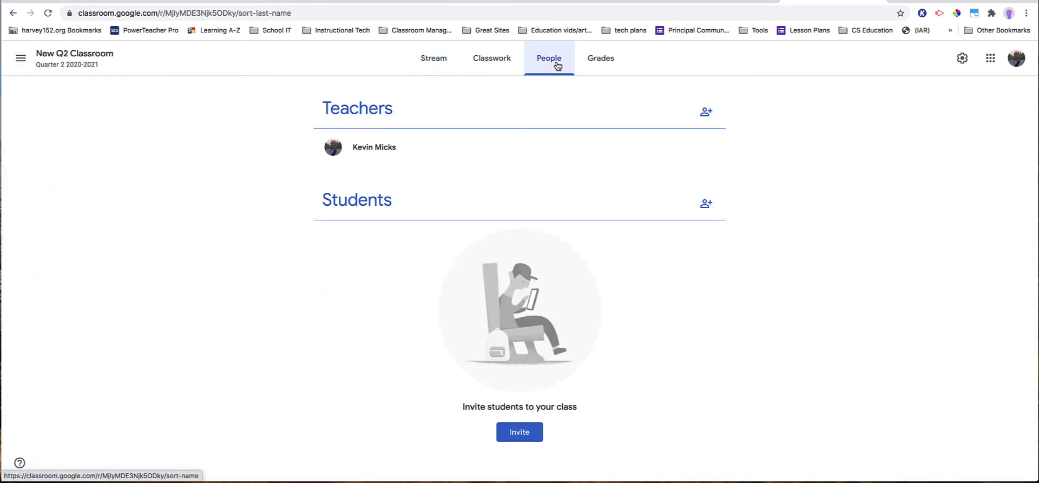
- Add the copied student email addresses as recipients of a student invitation, review them and close the invitation without sending
left_click(707, 205)
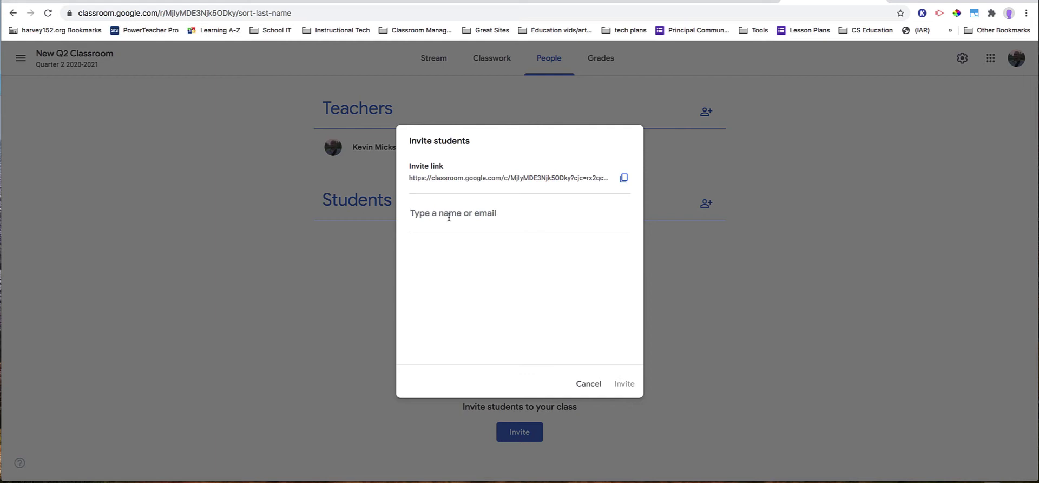
key("ctrl+v")
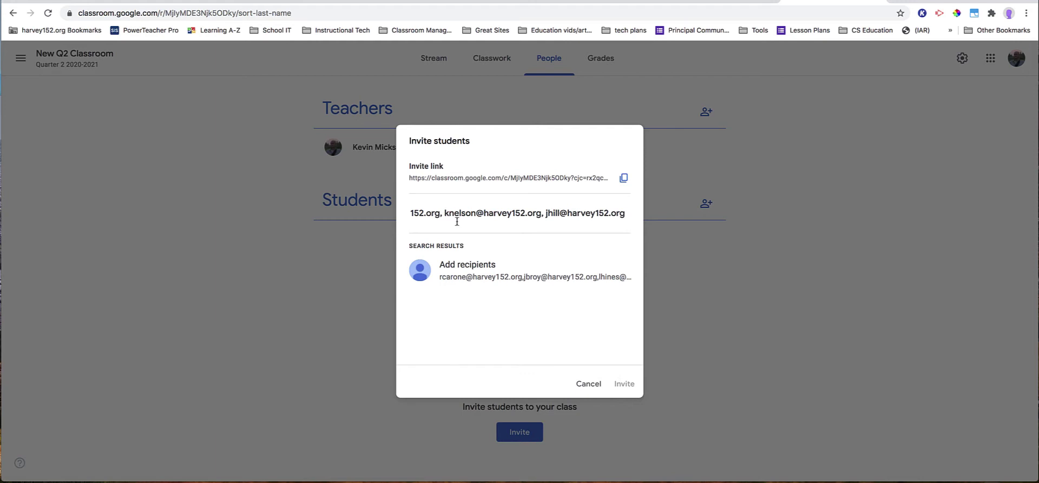
left_click(463, 269)
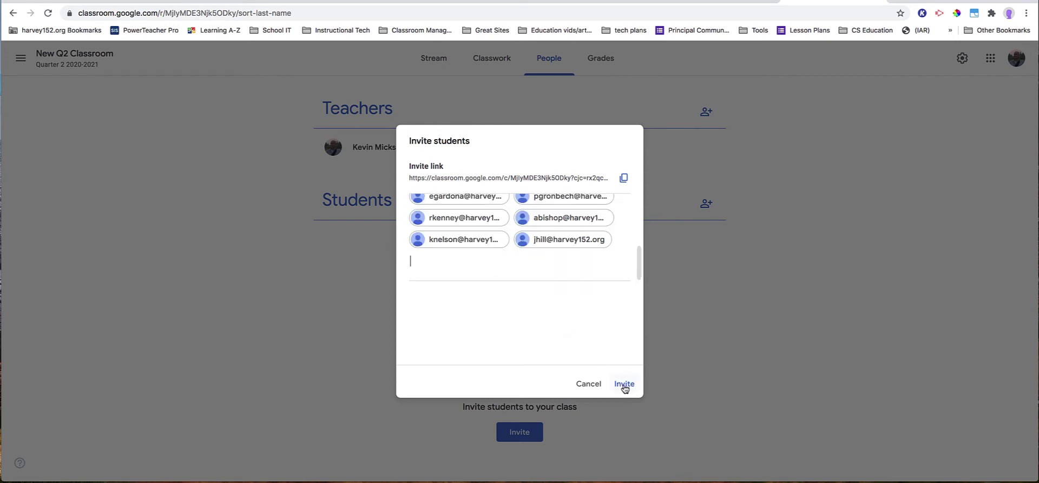
scroll(590, 257, "up", 2)
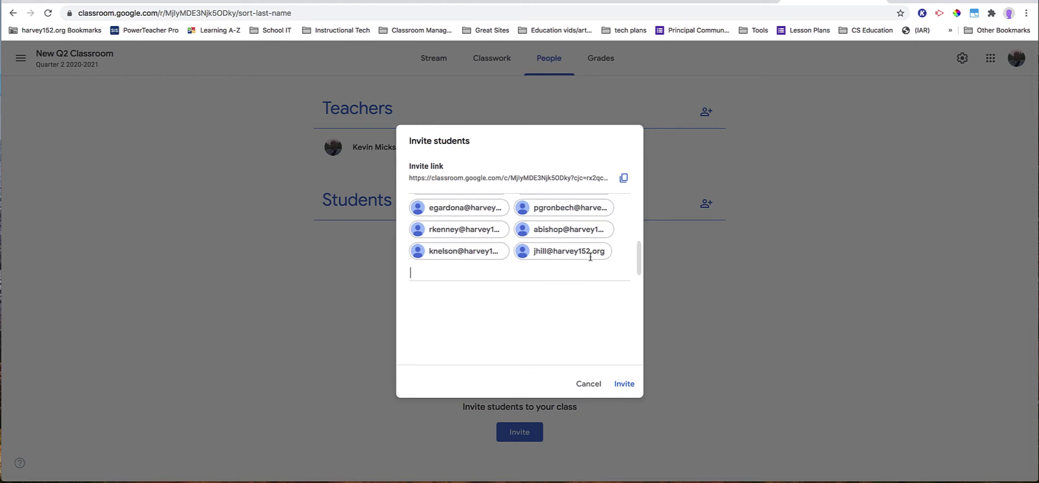
scroll(590, 257, "up", 6)
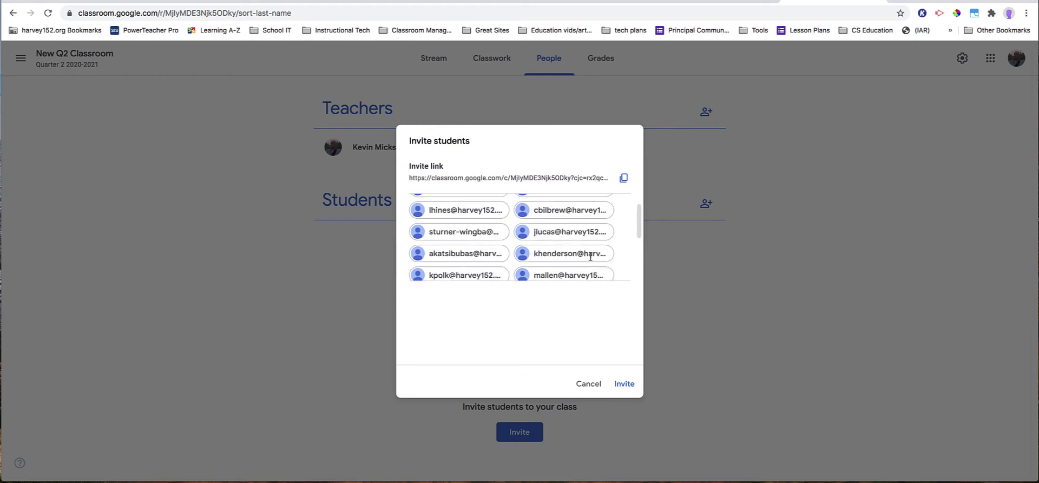
scroll(591, 257, "up", 3)
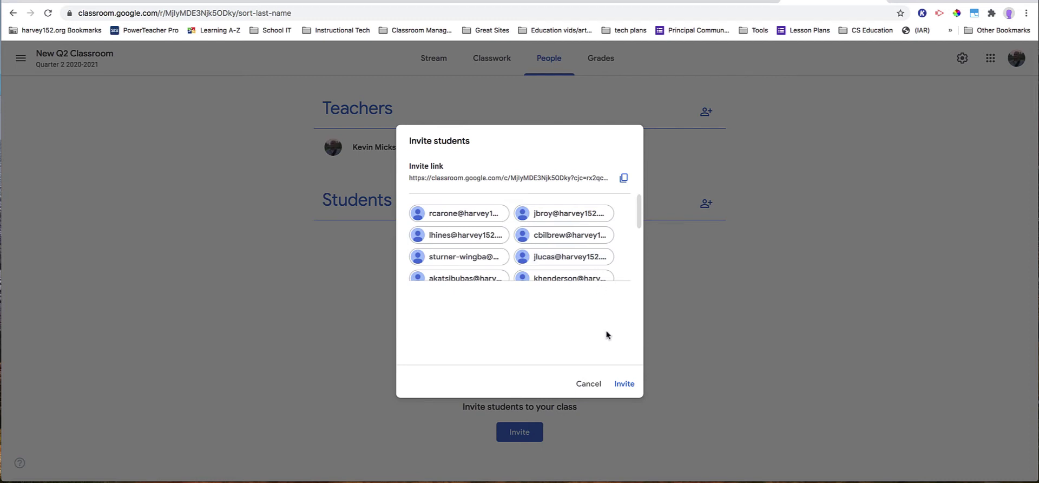
left_click(588, 383)
- Go back to the Screencastify class and open its people list
left_click(21, 58)
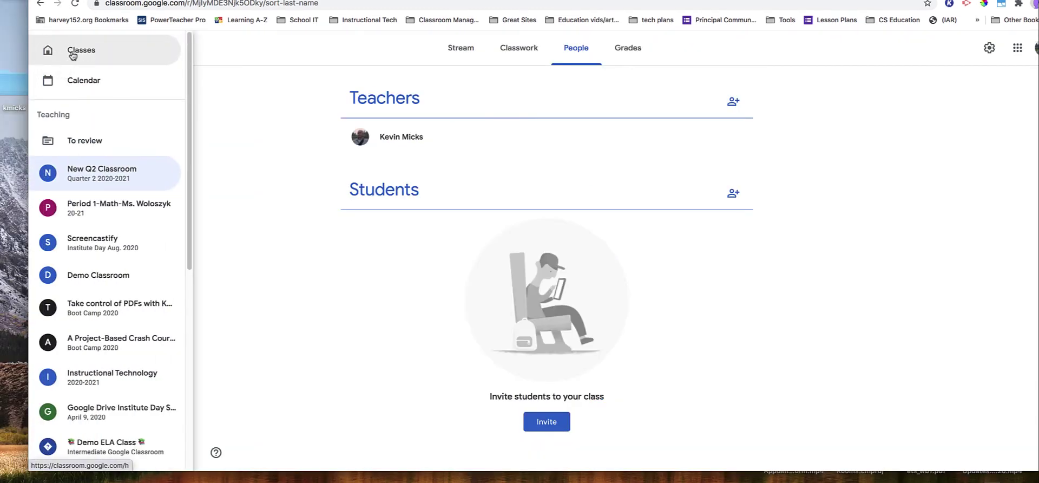
left_click(51, 51)
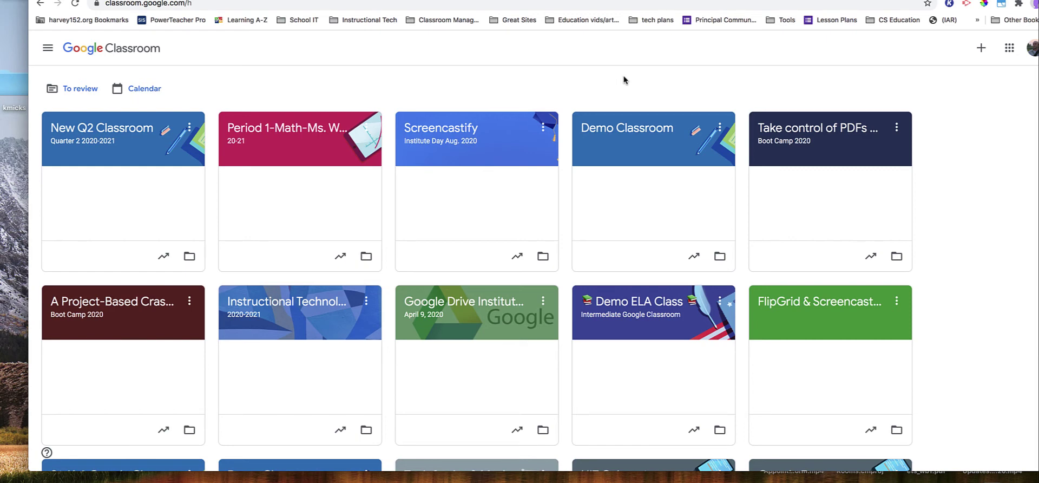
left_click(461, 134)
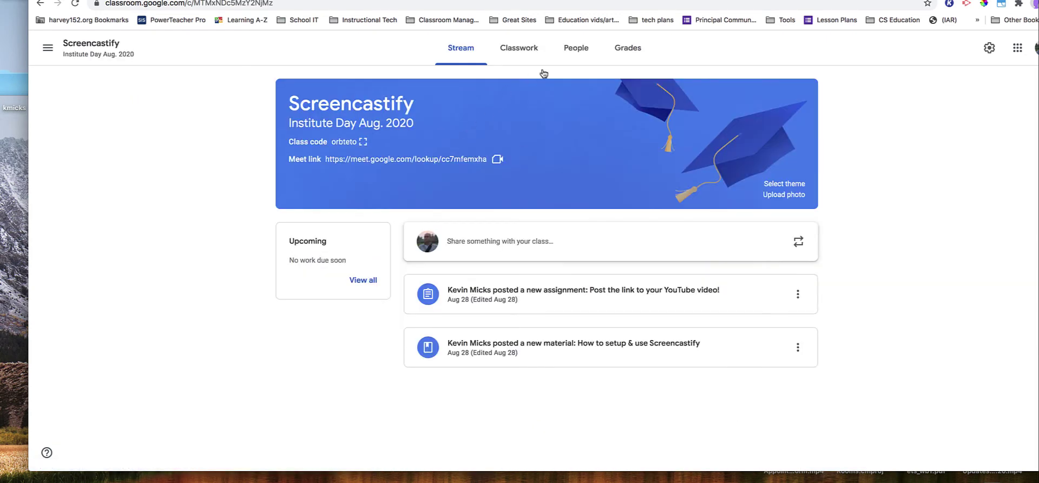
left_click(576, 48)
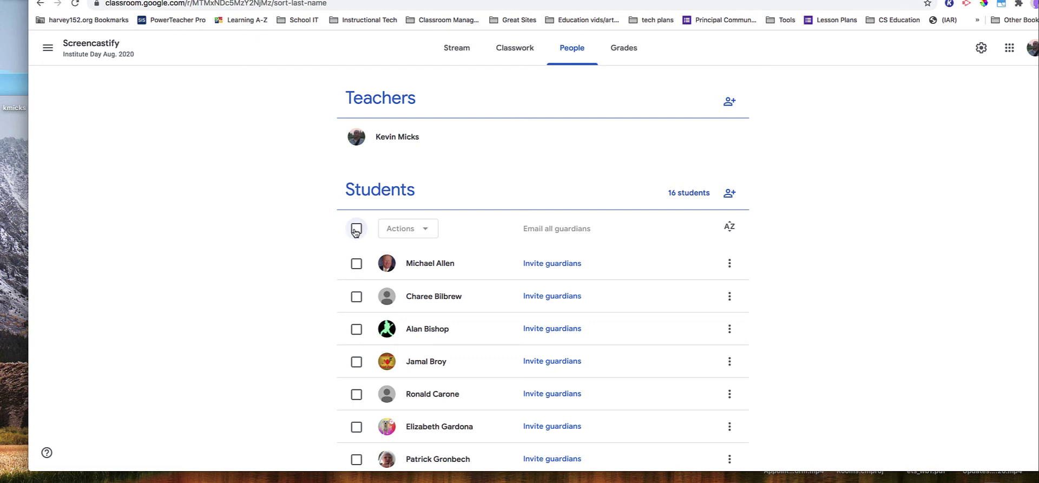
- Remove all students from the Screencastify class
left_click(355, 229)
left_click(423, 231)
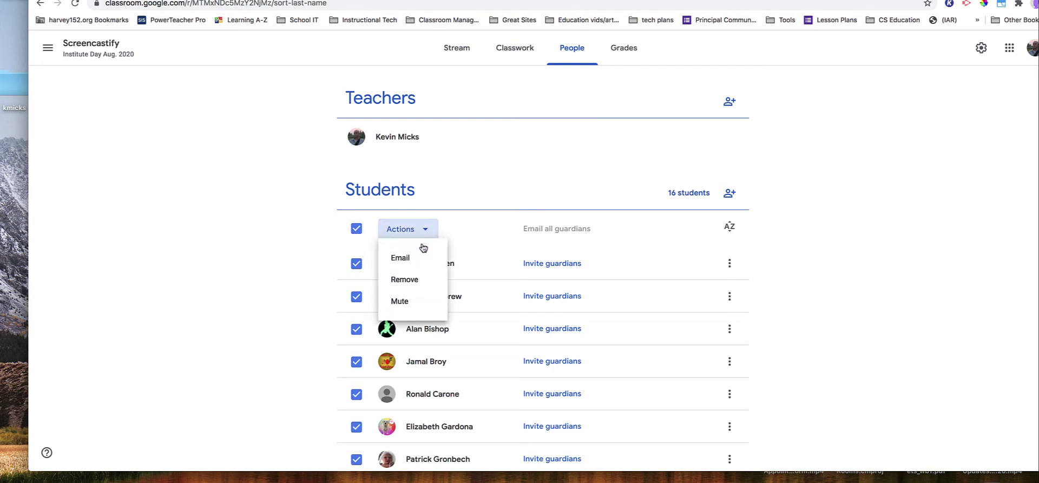
left_click(416, 281)
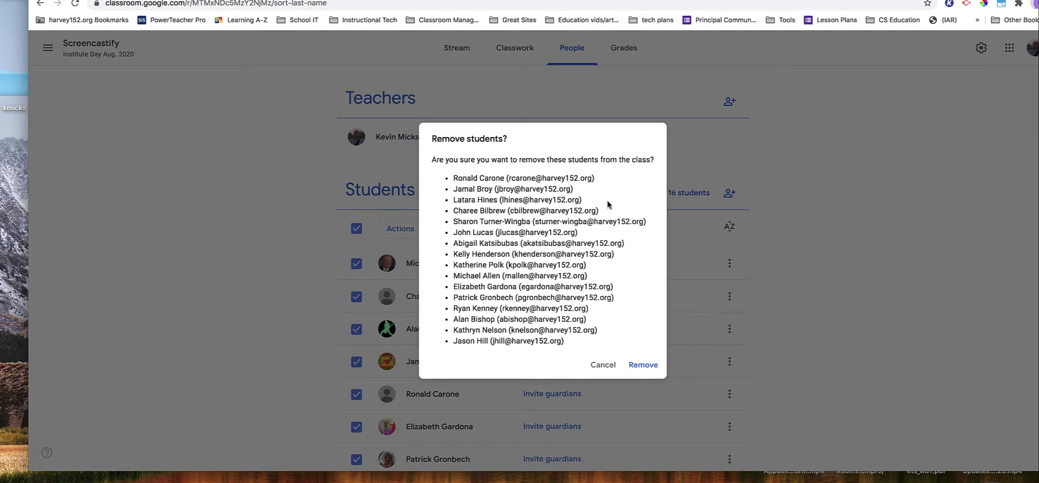
left_click(646, 367)
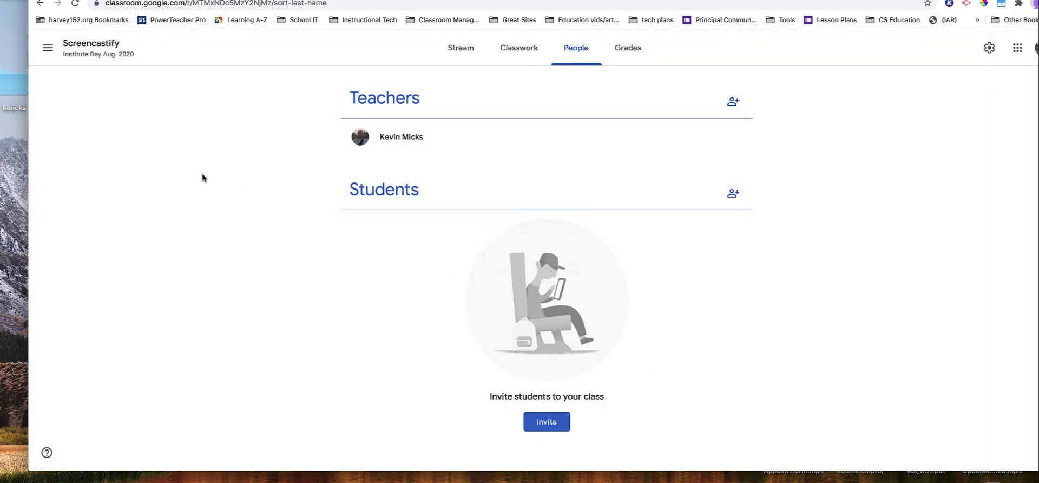
- Return to the overview of all classes and look through the class cards
left_click(48, 55)
left_click(84, 52)
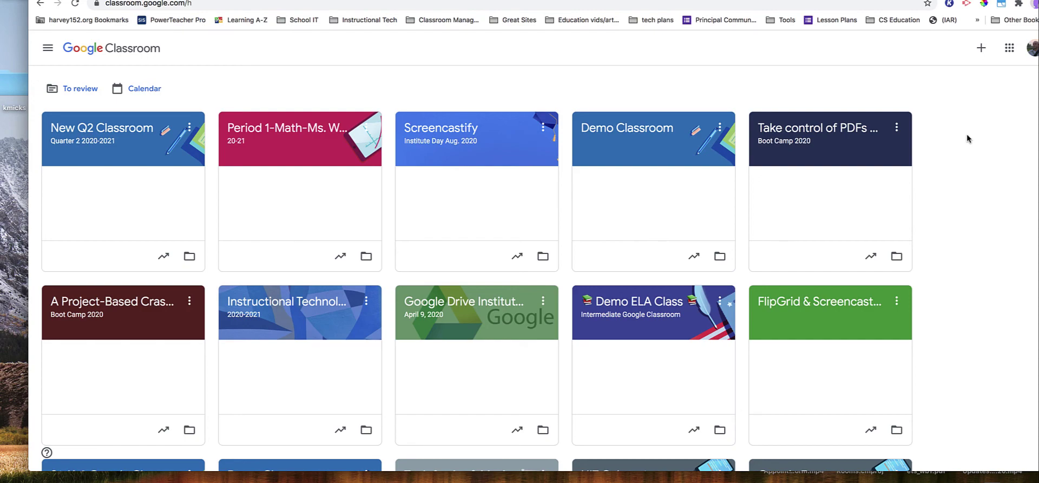
scroll(977, 189, "down", 6)
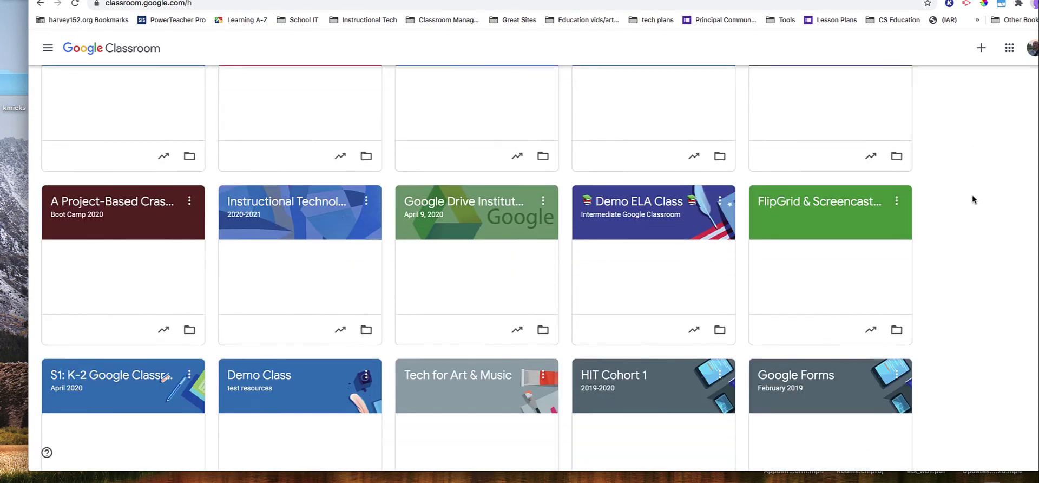
scroll(973, 194, "up", 6)
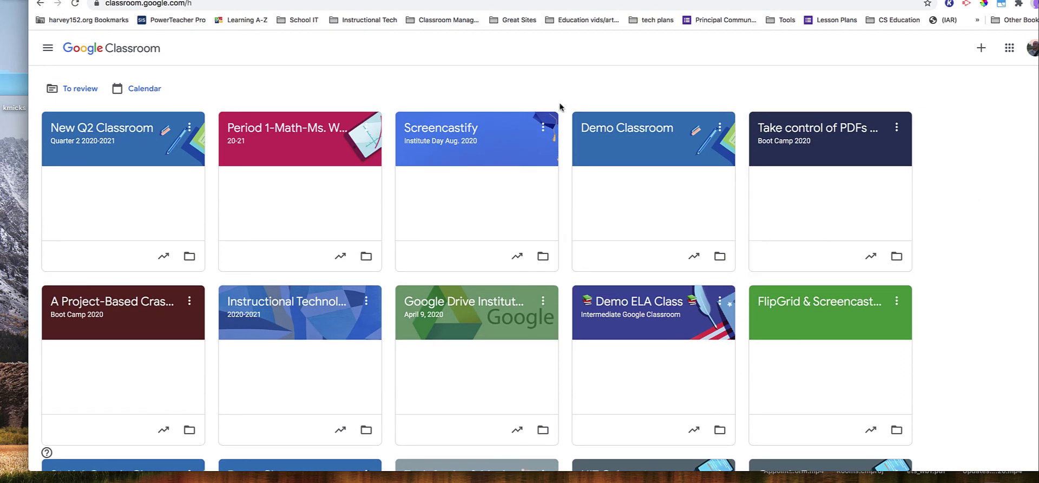
- Archive the Screencastify class from the class overview
left_click(544, 128)
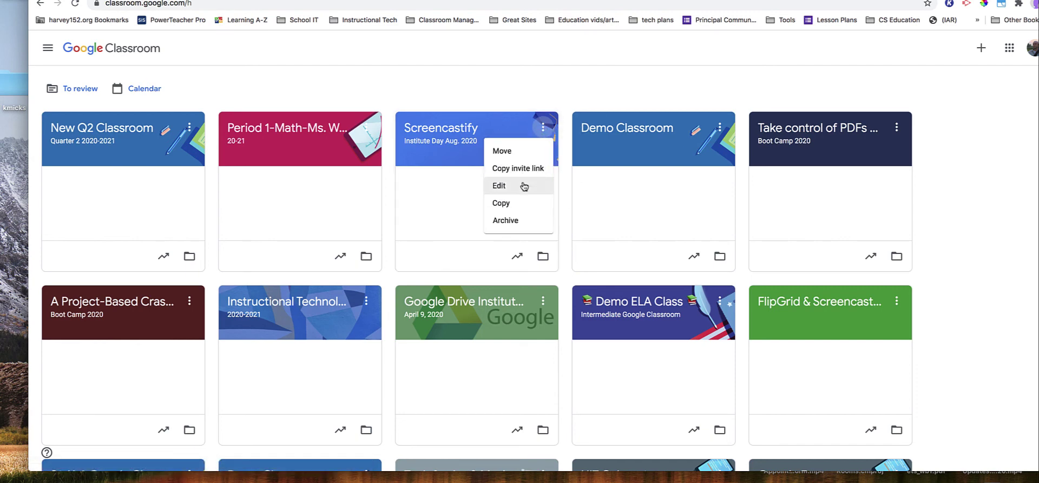
left_click(512, 220)
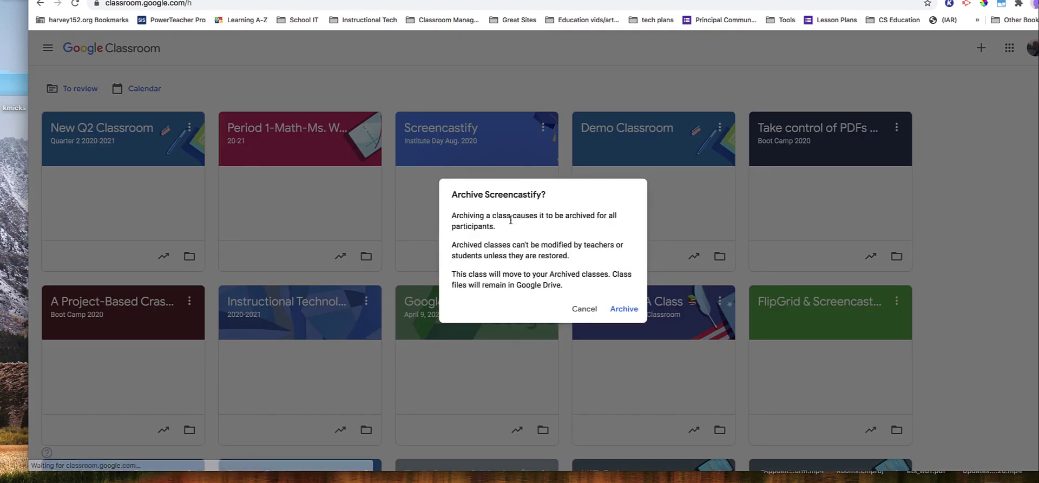
left_click(627, 313)
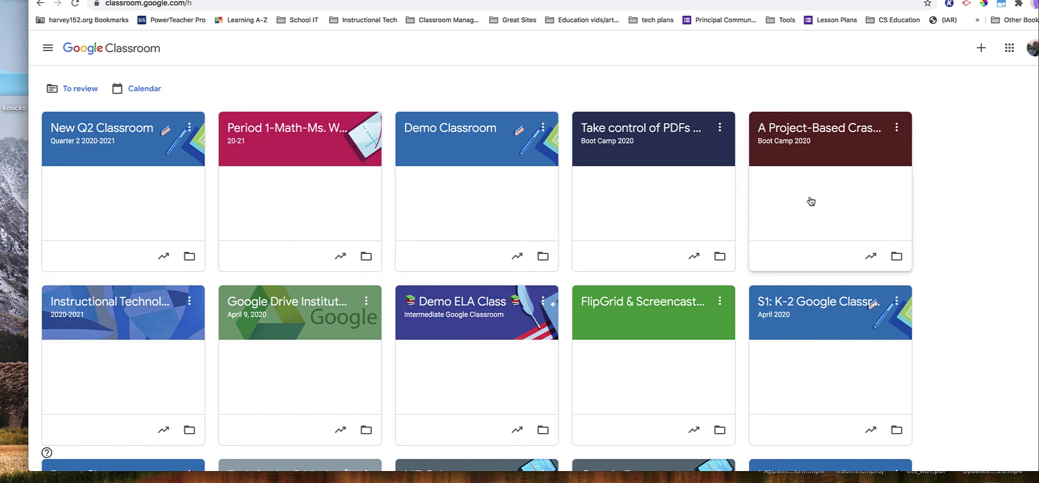
- Open the list of archived classes and look through its class cards for the Screencastify class
scroll(861, 316, "down", 5)
scroll(861, 315, "up", 5)
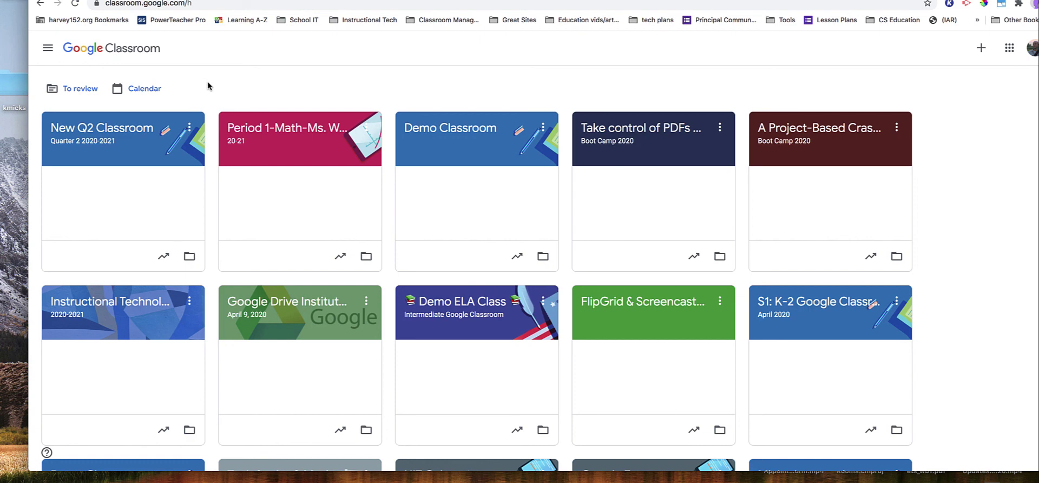
left_click(48, 54)
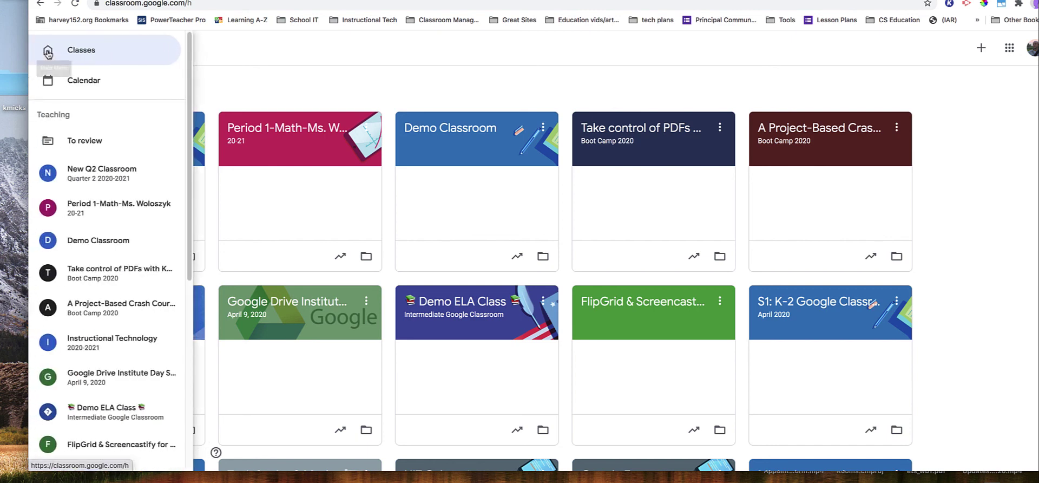
scroll(87, 189, "down", 5)
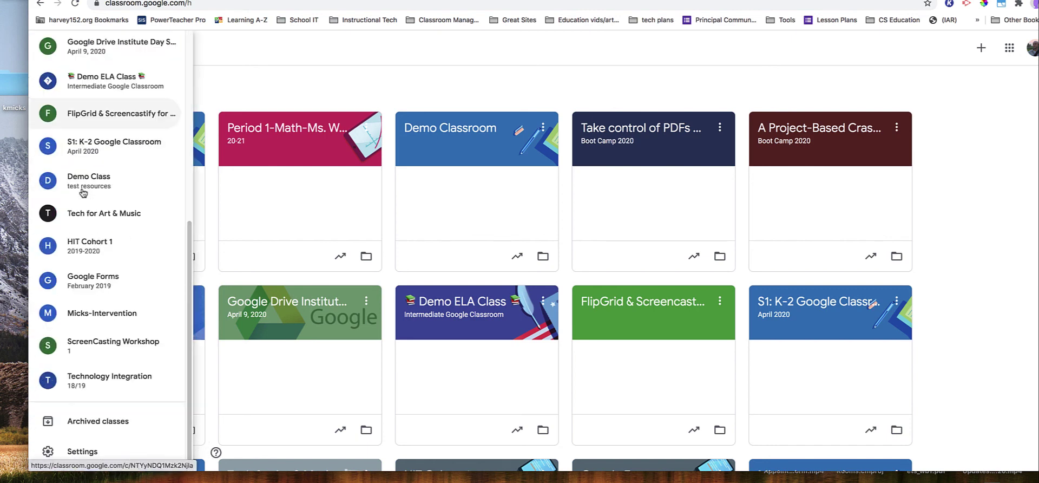
left_click(95, 427)
scroll(893, 228, "down", 3)
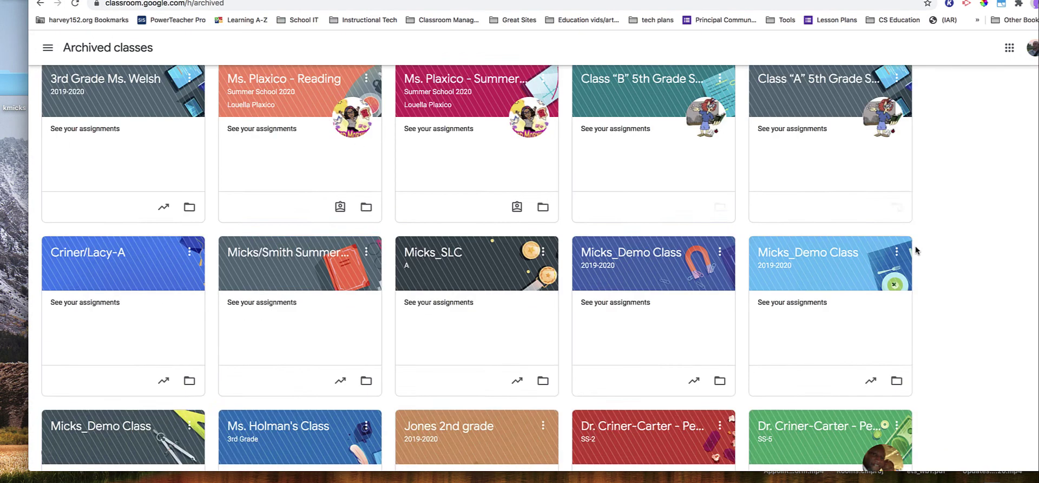
scroll(915, 246, "down", 3)
scroll(918, 255, "up", 6)
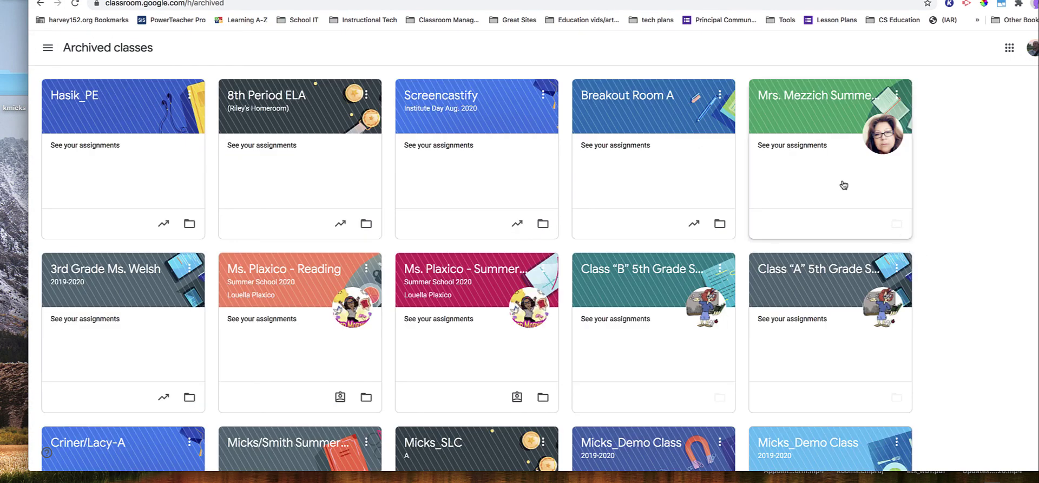
left_click(545, 98)
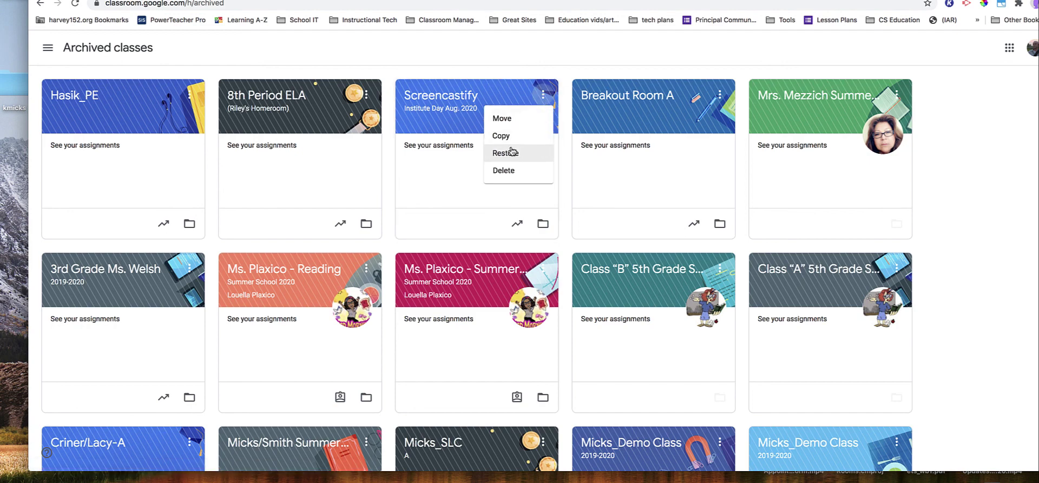
left_click(514, 154)
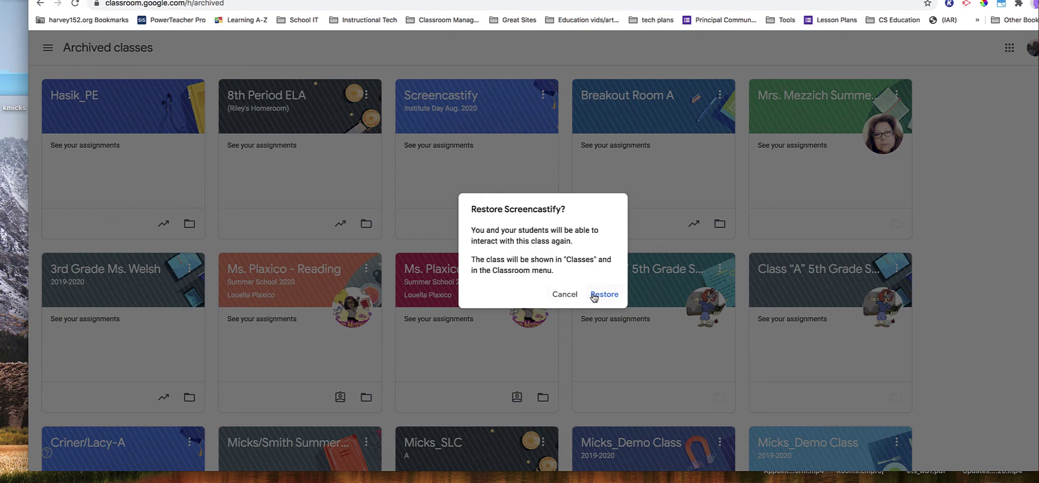
left_click(574, 300)
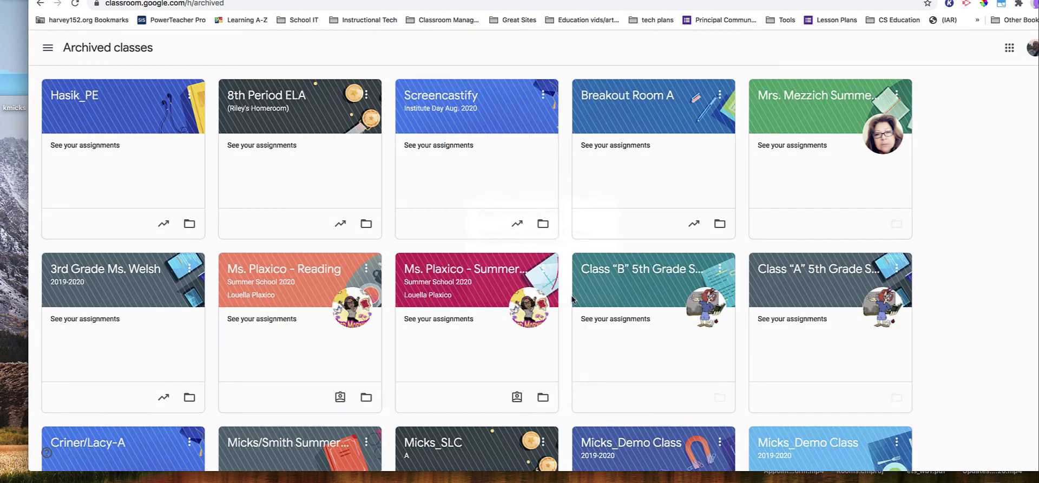
left_click(543, 96)
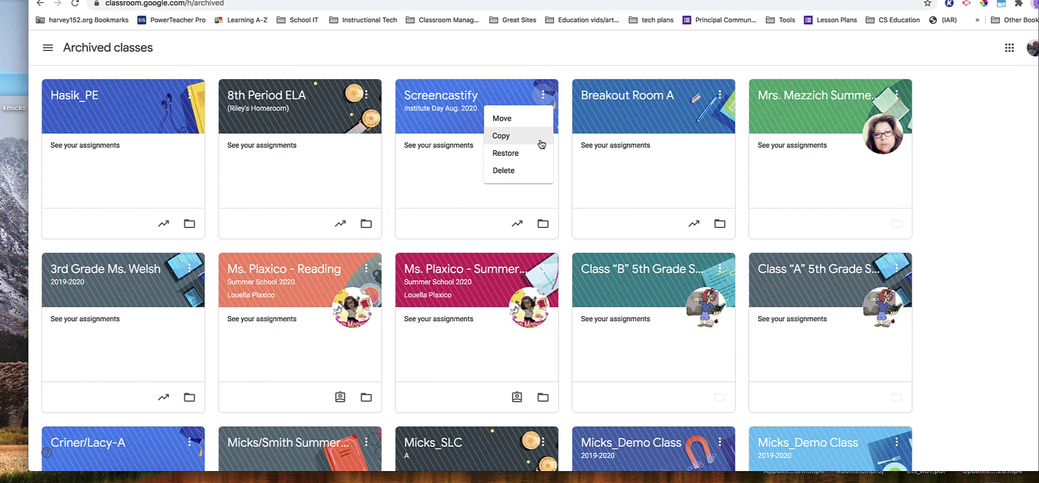
left_click(135, 35)
left_click_drag(166, 51, 61, 48)
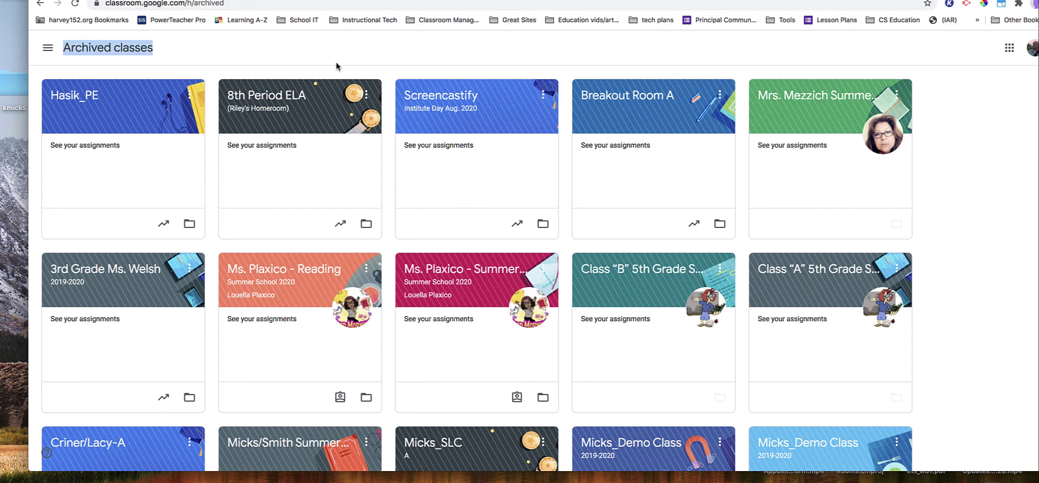
- Restore the archived Screencastify class and return to the overview of all classes
left_click(543, 95)
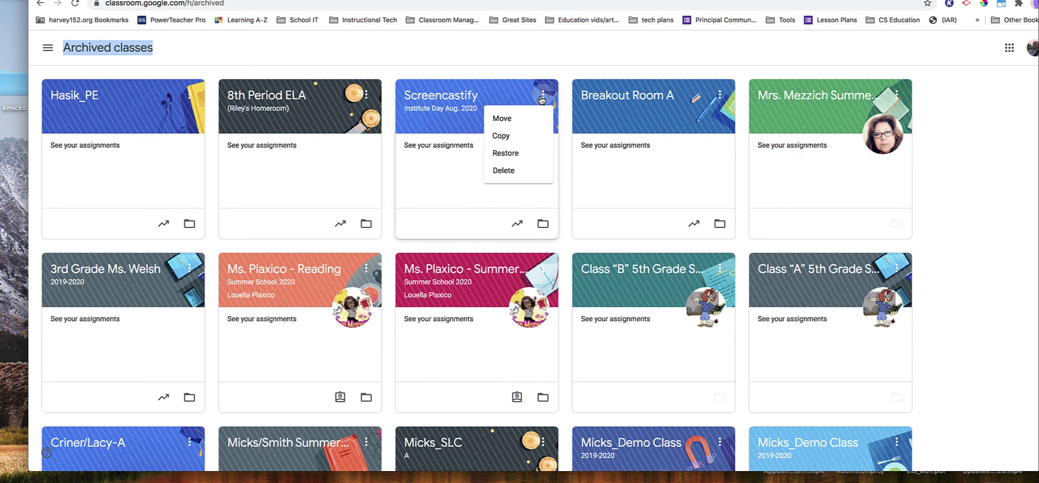
left_click(514, 153)
left_click(602, 294)
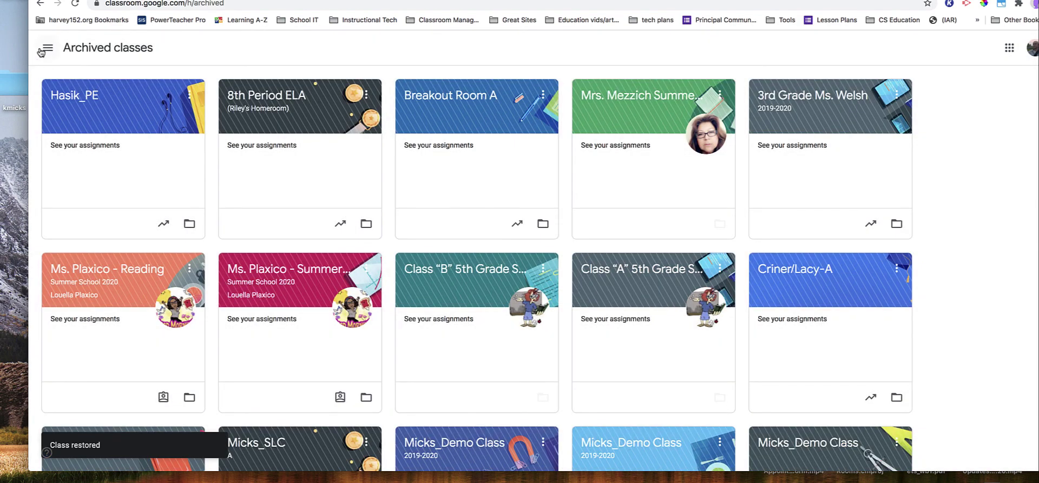
left_click(48, 50)
left_click(81, 50)
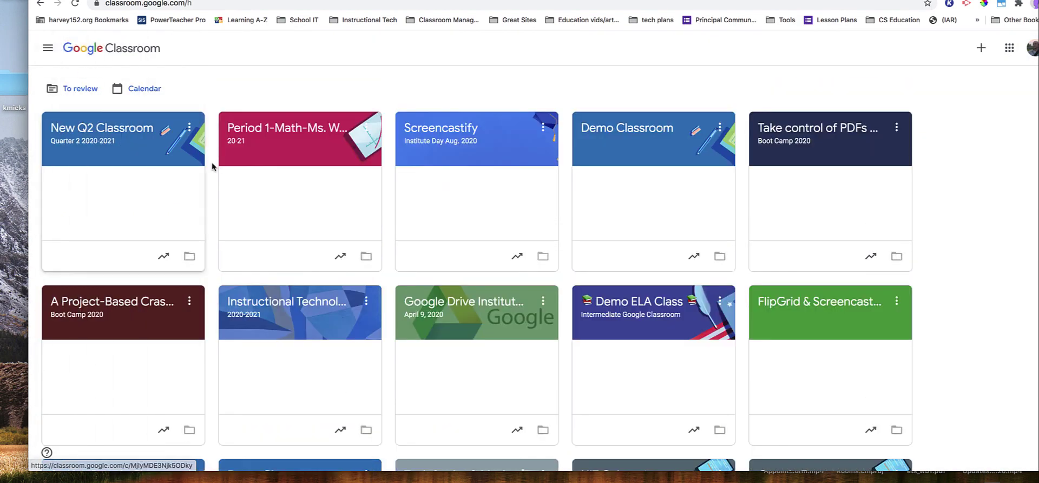